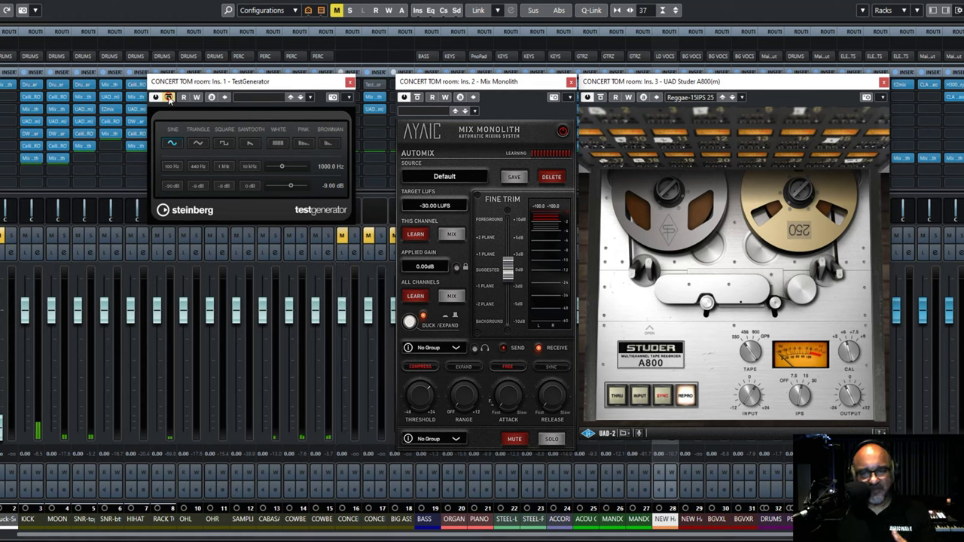
- Start a 1 kHz test tone from the TestGenerator on the CONCERT TOM room channel
click(219, 167)
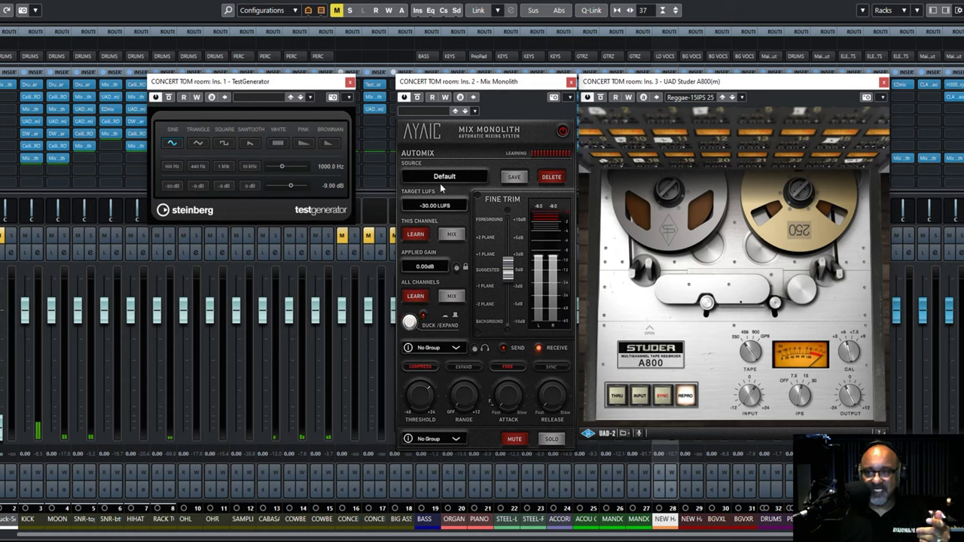
- Begin saving the current Mix Monolith settings as a new preset
click(515, 177)
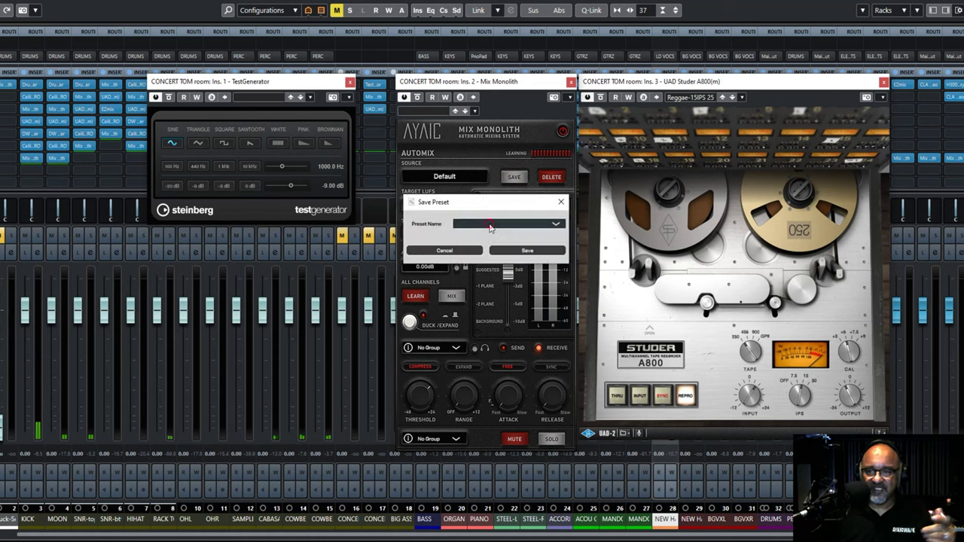
- Save the Mix Monolith preset as 'Hit The Tape'
click(491, 224)
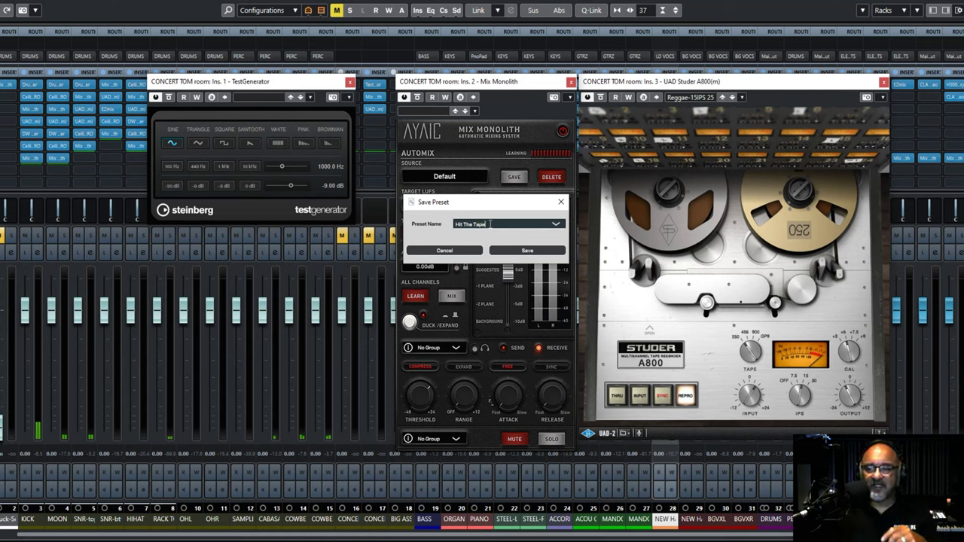
text(Hit The Tape)
key(Return)
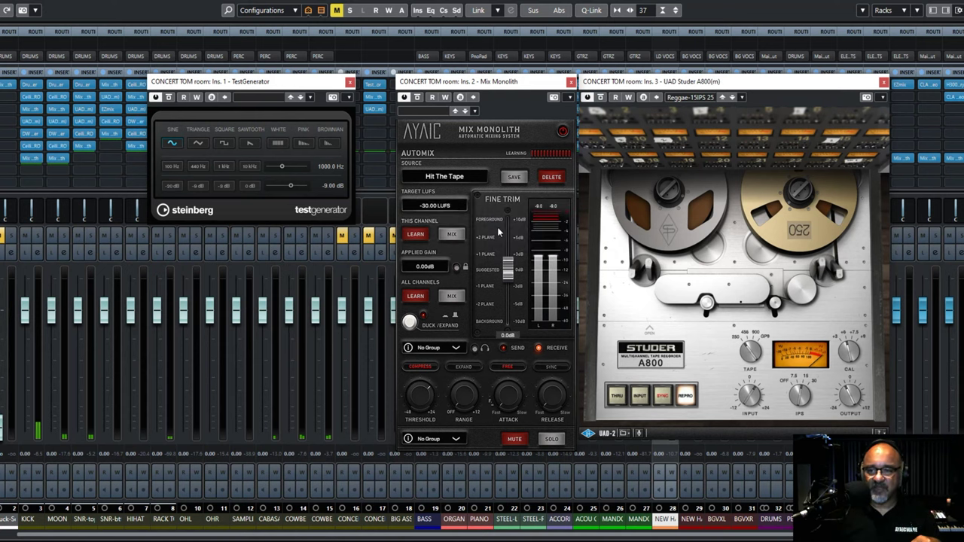
- Learn and apply -18.01 dB channel gain, bypass the TestGenerator, and close Mix Monolith
click(413, 235)
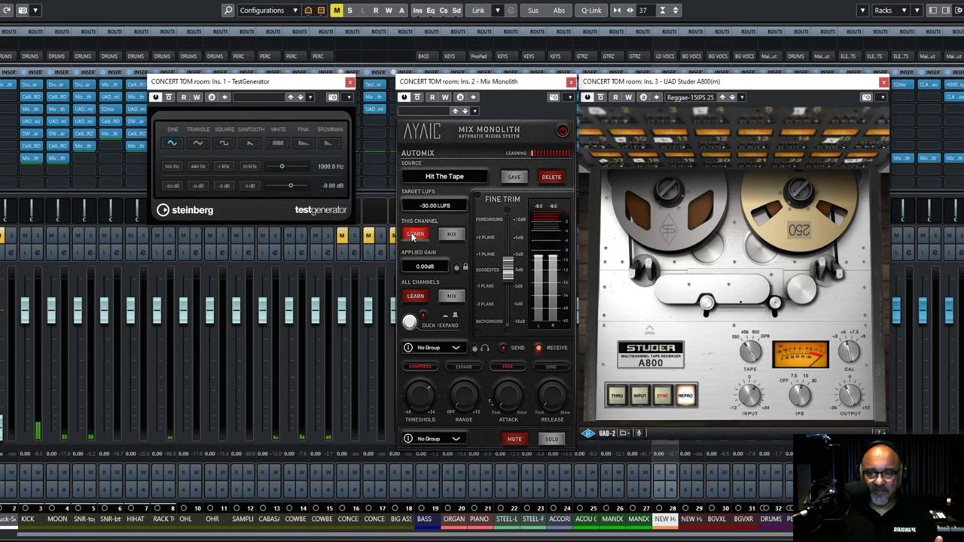
click(451, 234)
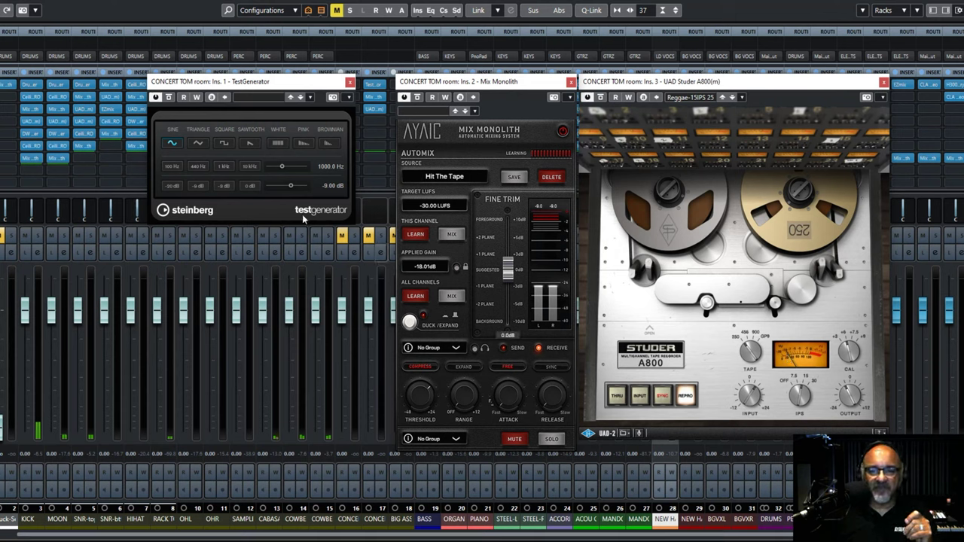
click(168, 97)
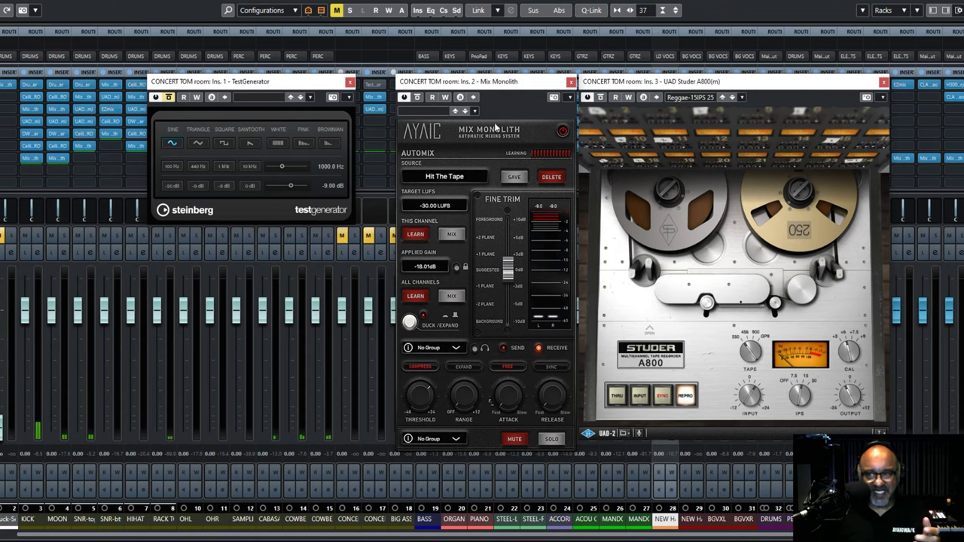
click(571, 81)
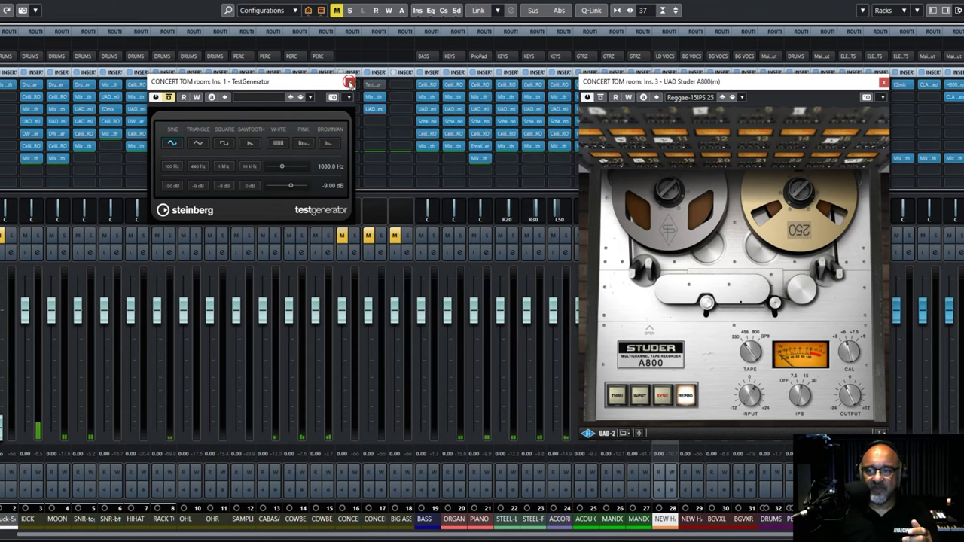
- Close the tom's TestGenerator and Studer, then open BASS Mix Monolith inserts 2, 6 and Ceilings Of Sound PRO
click(350, 82)
click(884, 81)
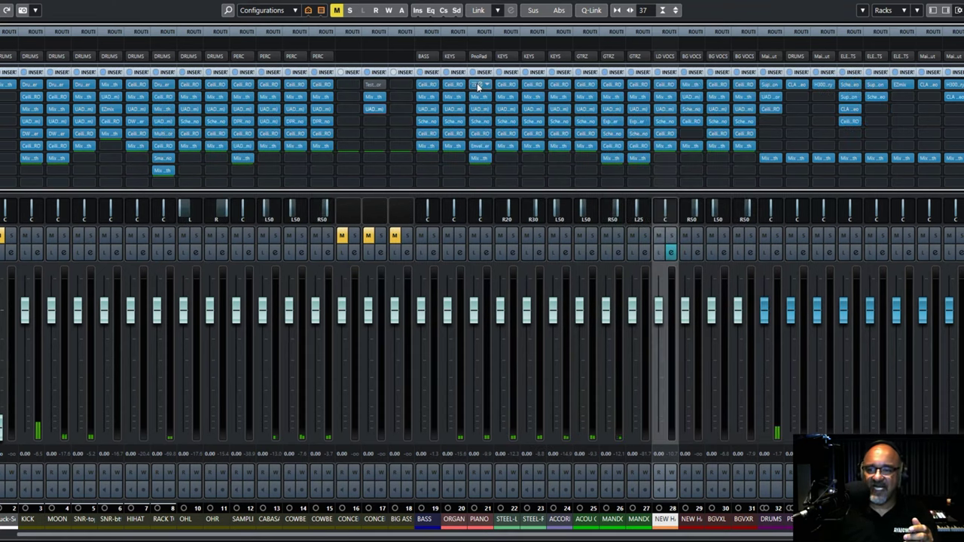
click(427, 96)
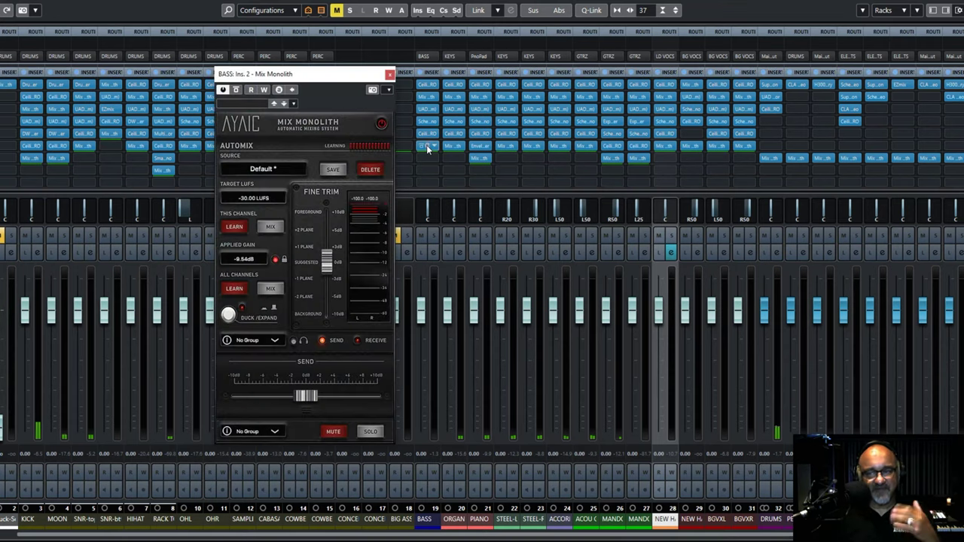
click(427, 146)
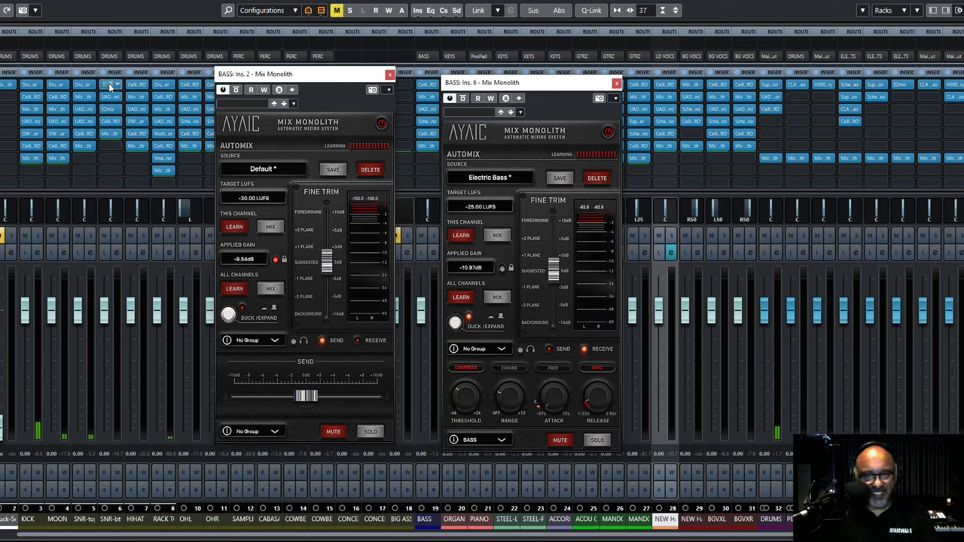
click(426, 83)
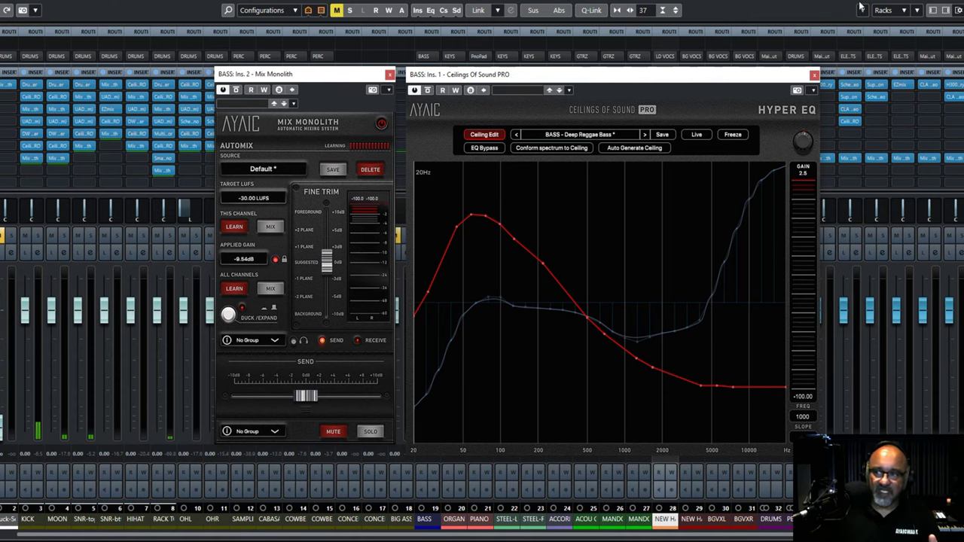
- Close Ceilings Of Sound PRO to reveal the second BASS Mix Monolith at -25.00 LUFS
click(814, 76)
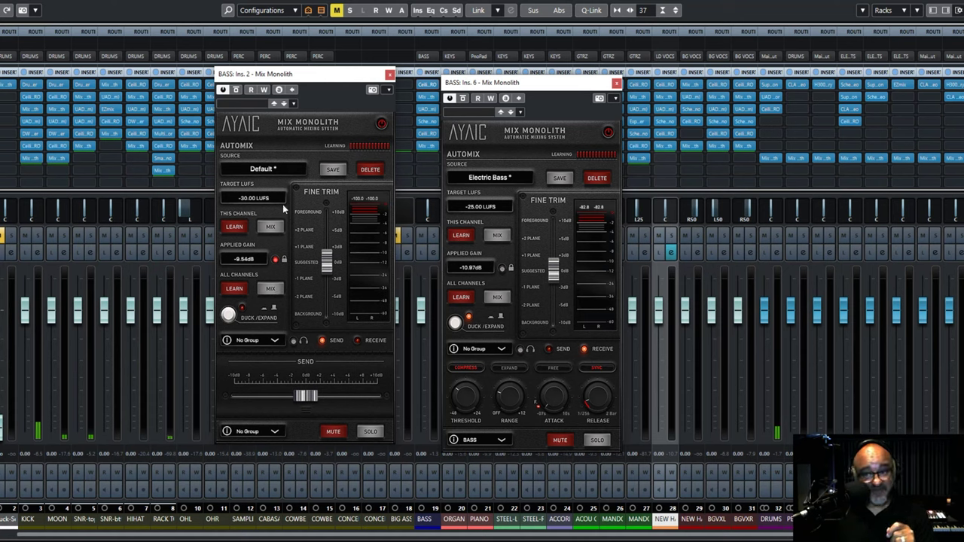
- Toggle the Applied Gain lock off and on, then close both BASS Mix Monolith windows
click(275, 259)
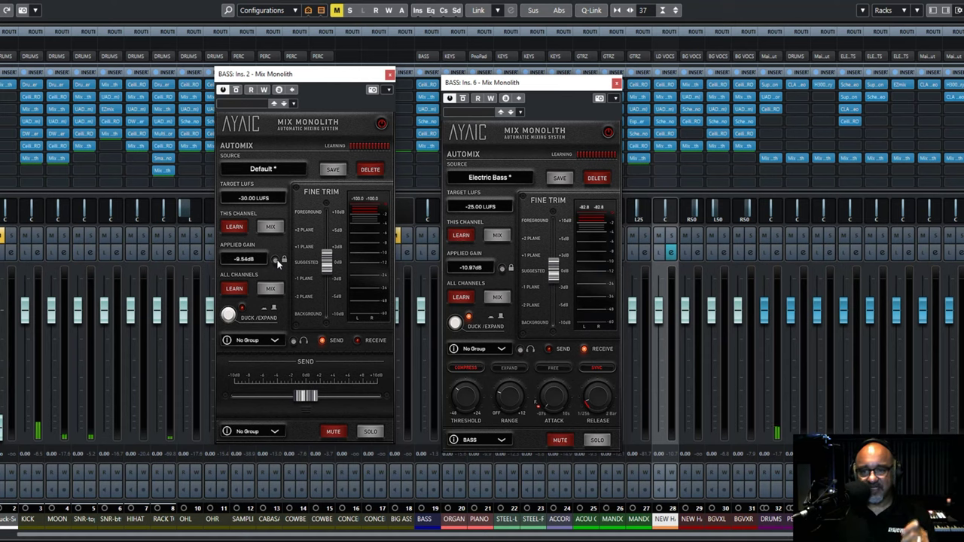
click(275, 259)
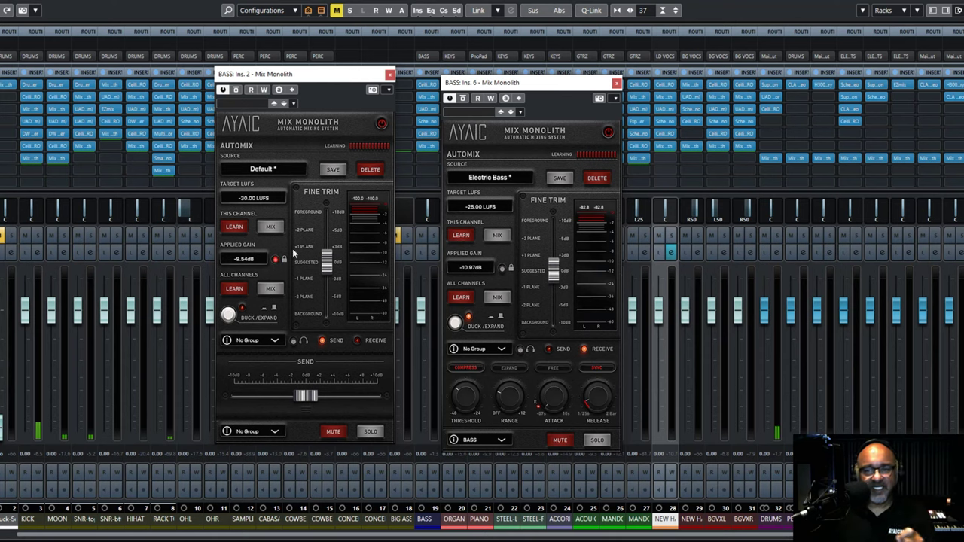
click(390, 76)
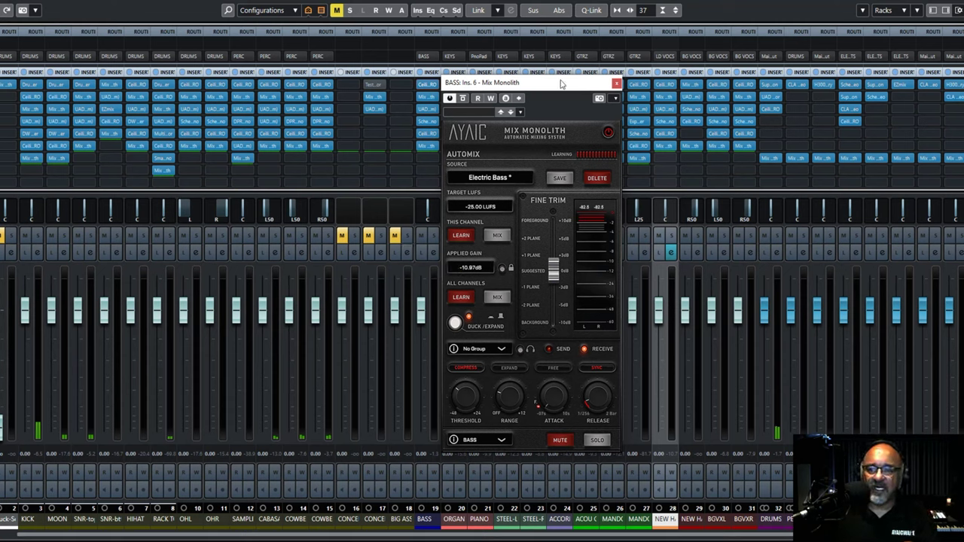
click(616, 83)
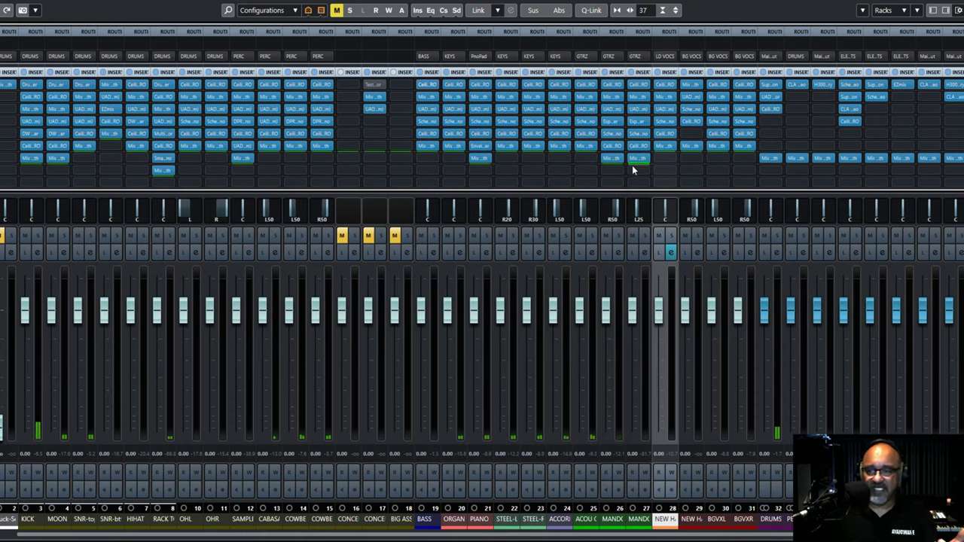
- Solo channel 28 and open its Mix Monolith and Studer A800, with Studer placed left
click(672, 236)
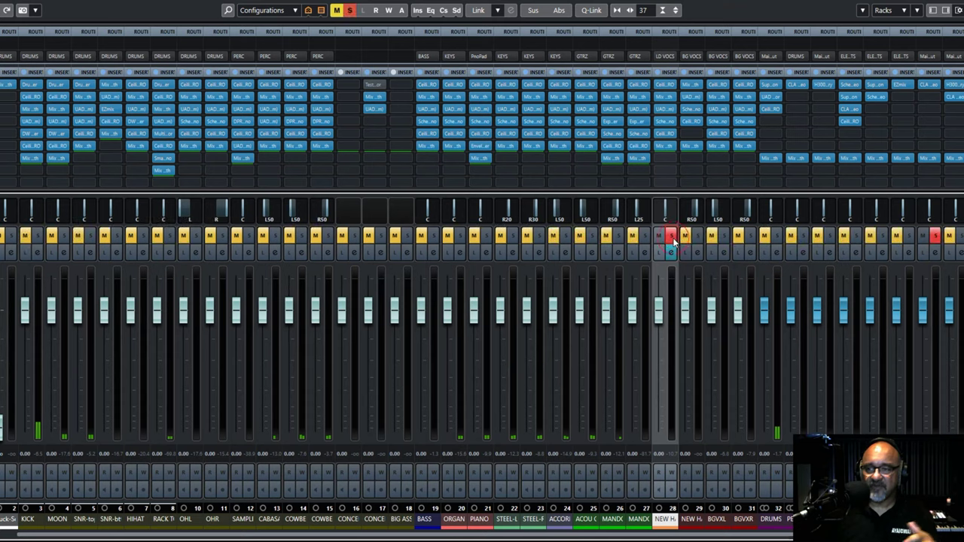
click(665, 97)
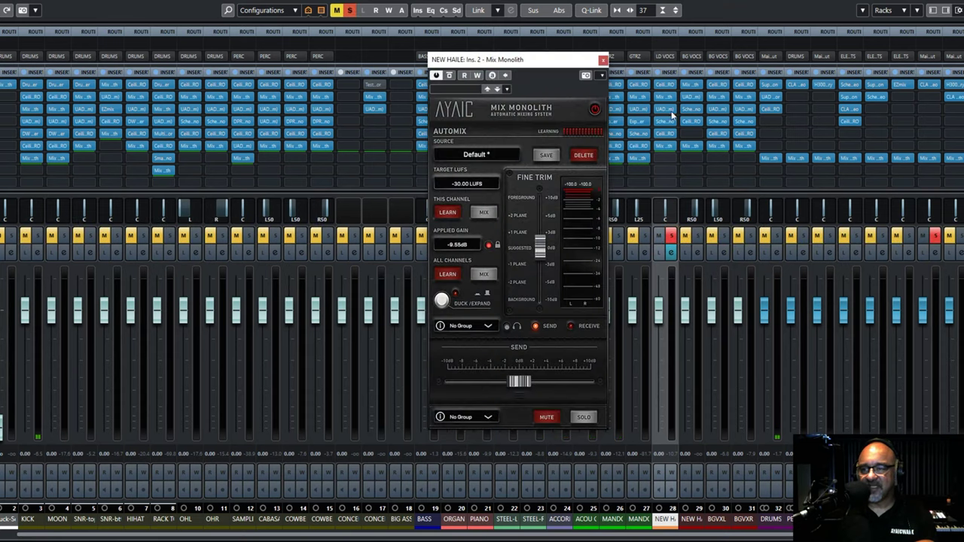
click(662, 109)
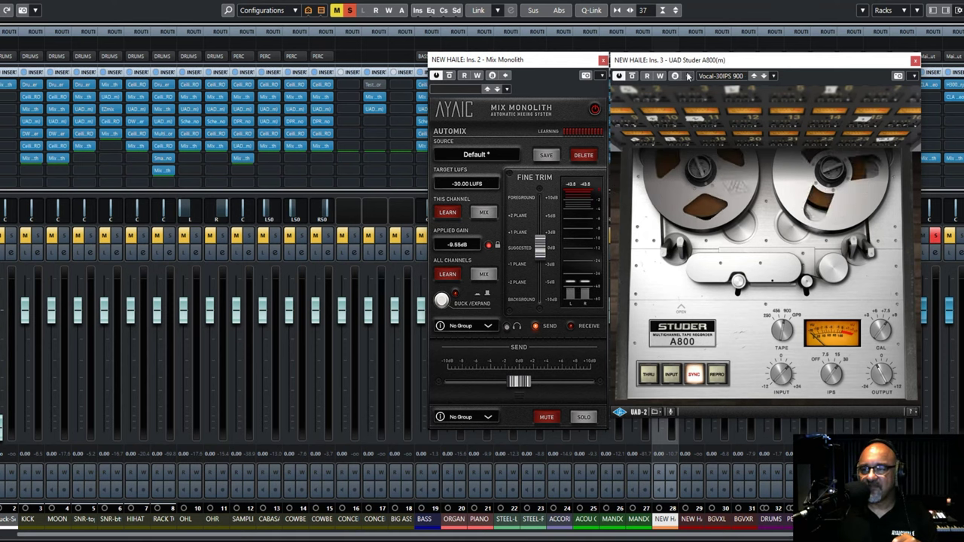
drag(693, 61, 233, 56)
drag(477, 67, 524, 59)
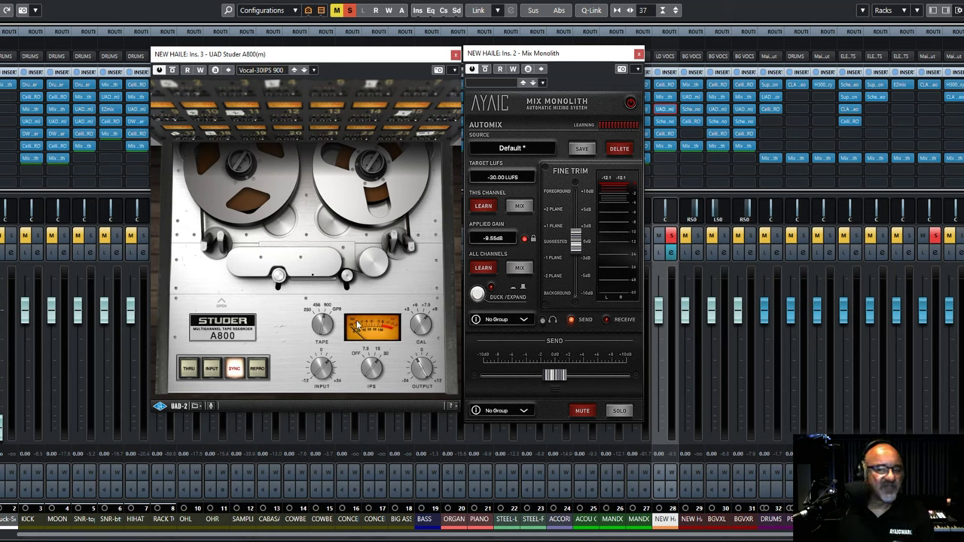
- Load the Saturated-15IPS GP9 +9 preset on channel 28's Studer A800
click(278, 71)
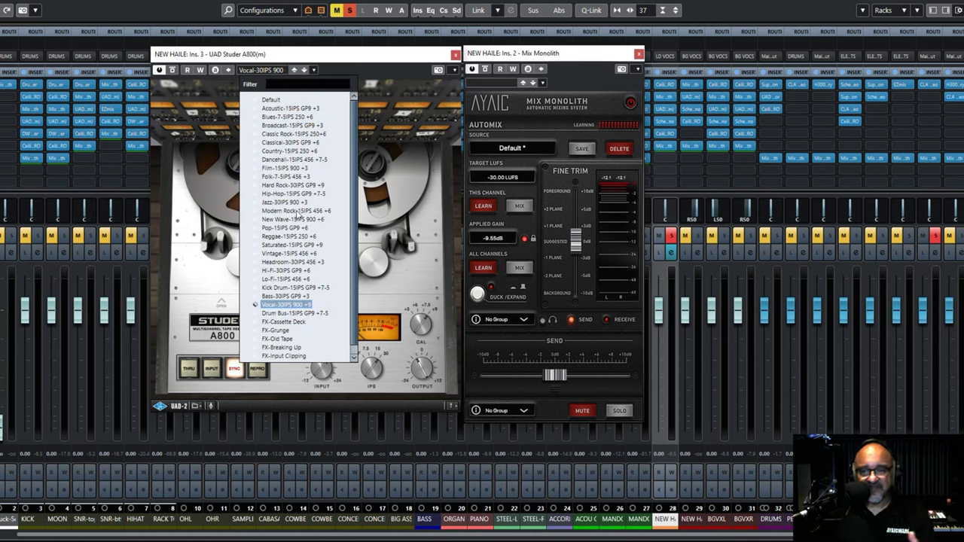
click(279, 246)
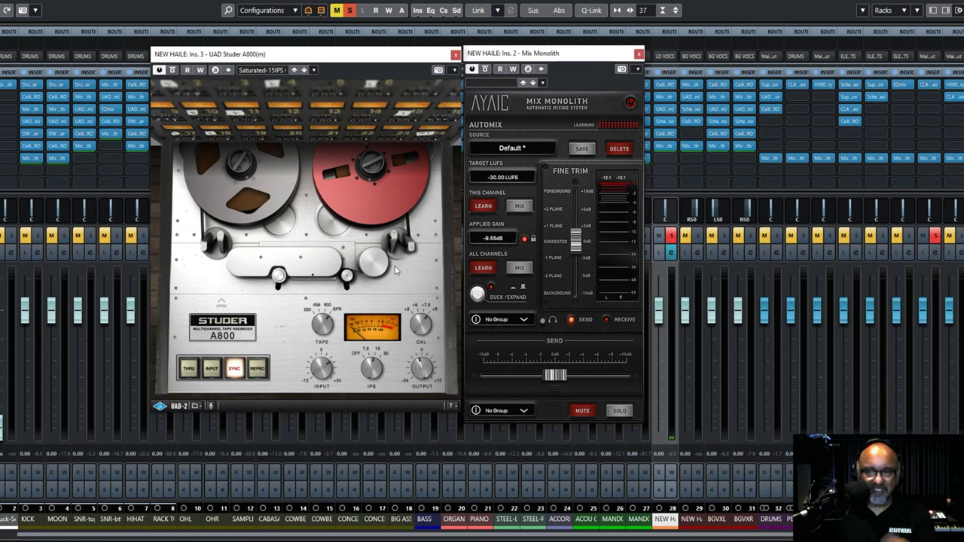
- Switch the Studer to Reggae-15IPS 250 +6, close both plugin windows and unsolo channel 28
click(268, 71)
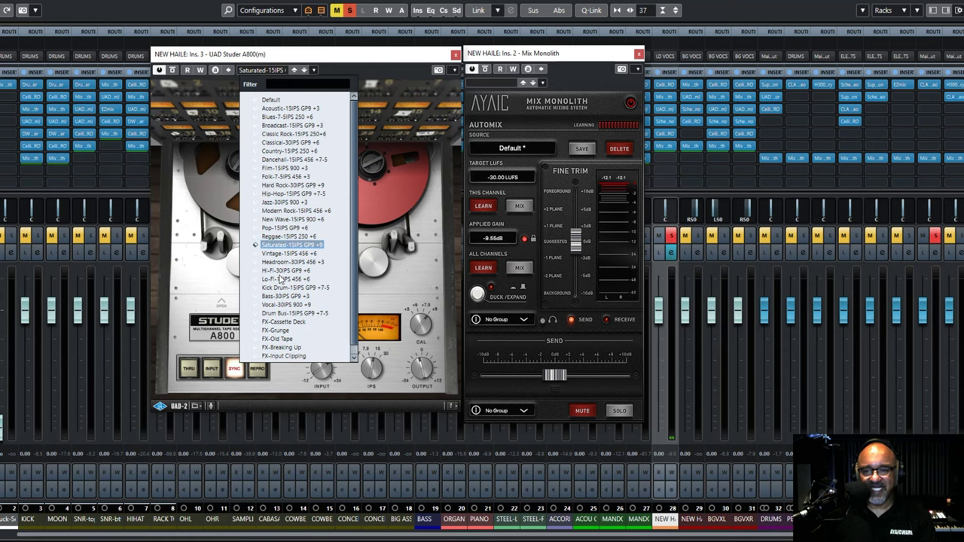
key(Up)
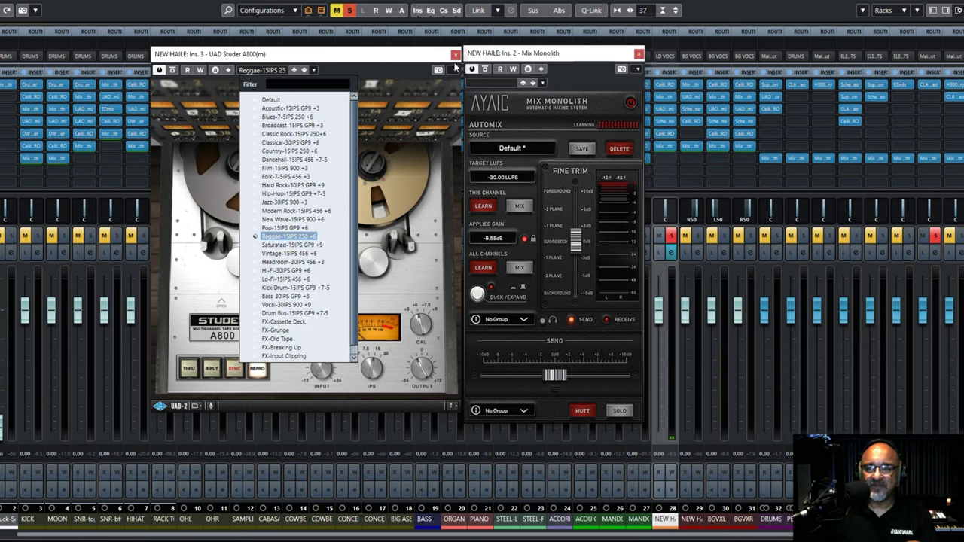
click(455, 55)
click(639, 53)
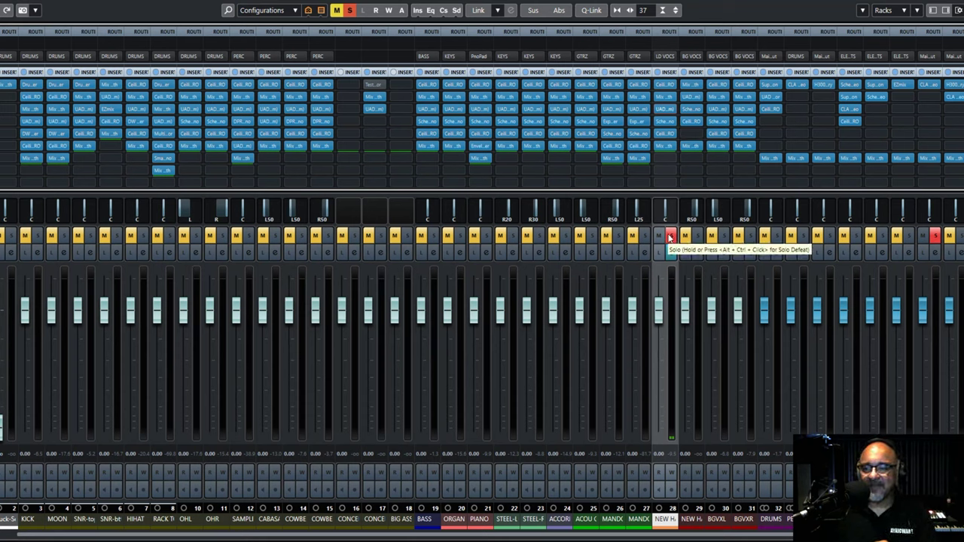
click(670, 236)
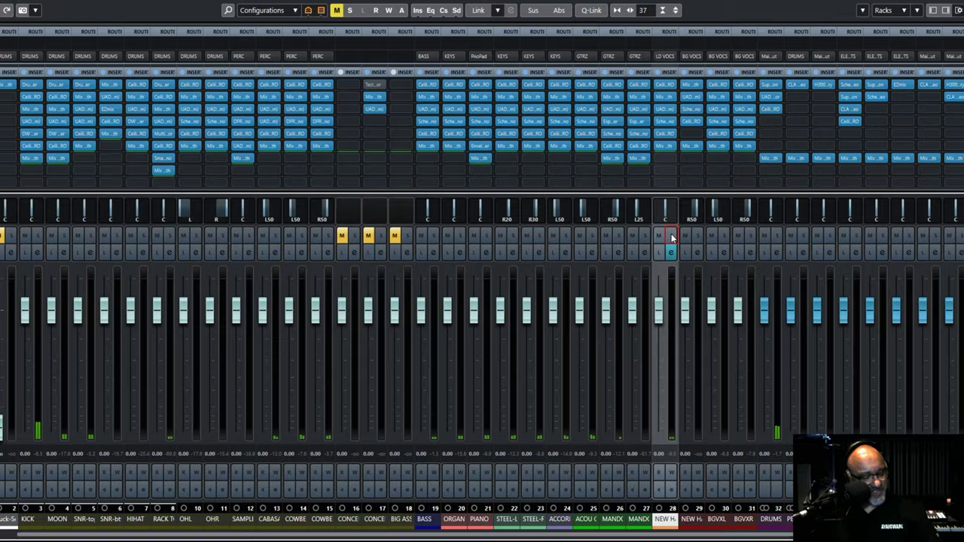